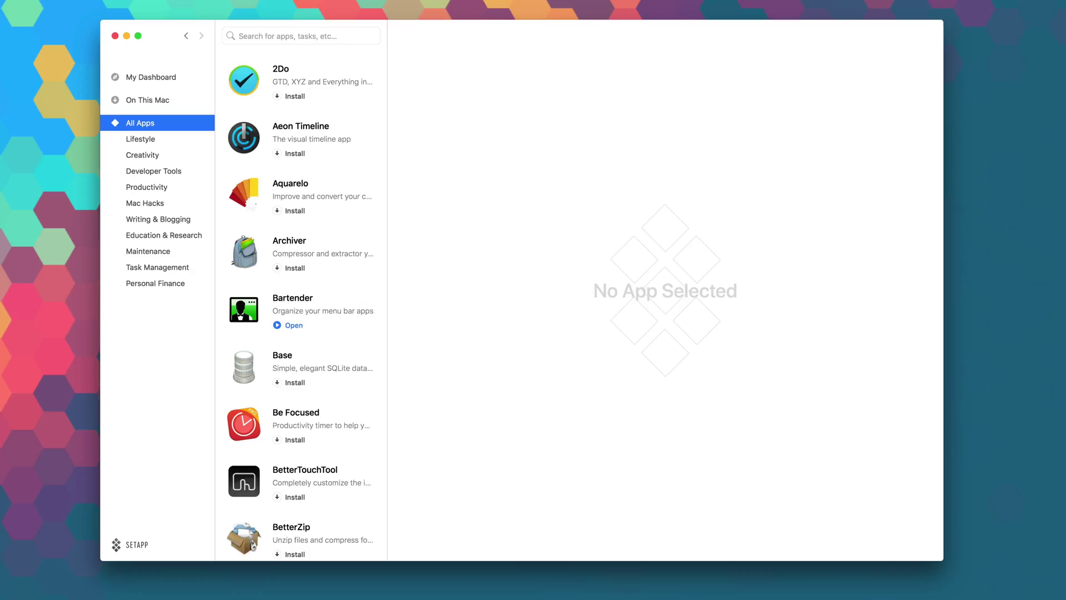
scroll(304, 301, down, 5)
scroll(305, 300, down, 3)
scroll(304, 300, down, 4)
scroll(304, 307, down, 5)
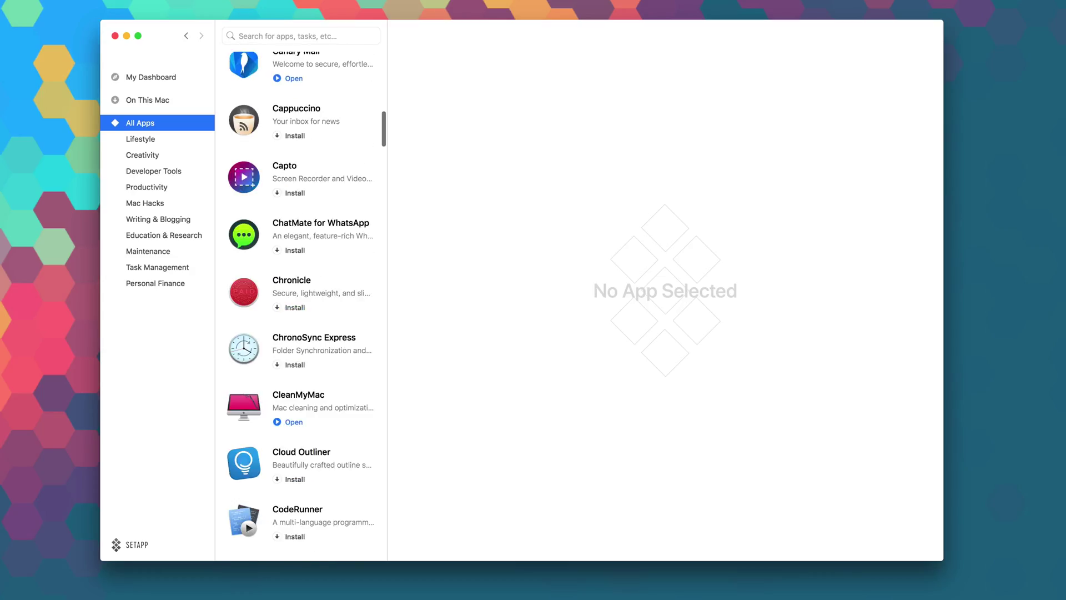
scroll(305, 306, down, 3)
scroll(304, 307, down, 2)
scroll(305, 306, down, 2)
scroll(305, 306, down, 5)
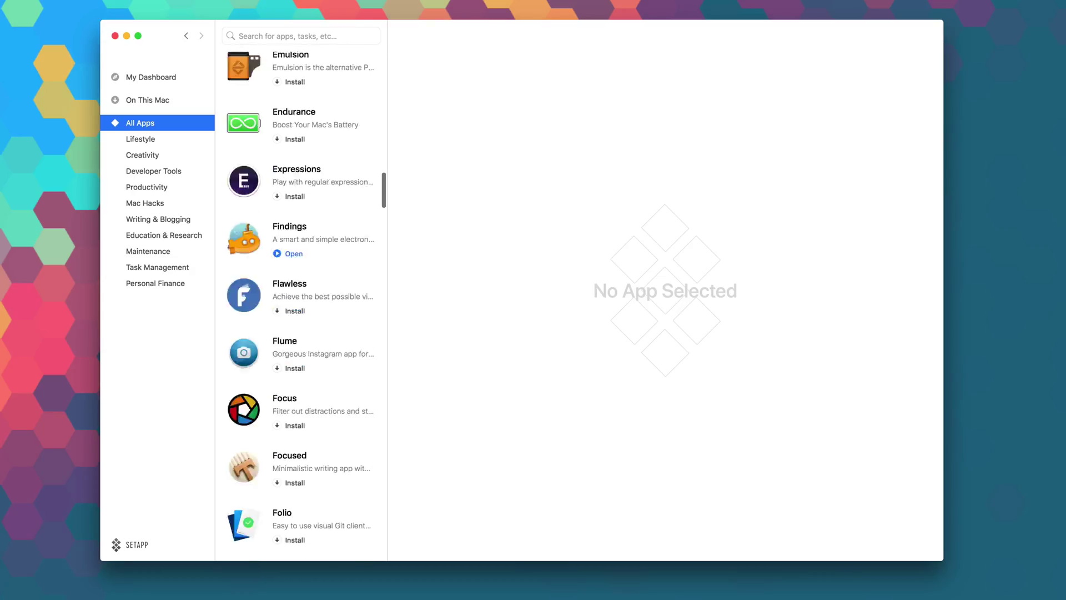
Step: Open the Findings lab notebook app's detail page from the All Apps list
click(304, 182)
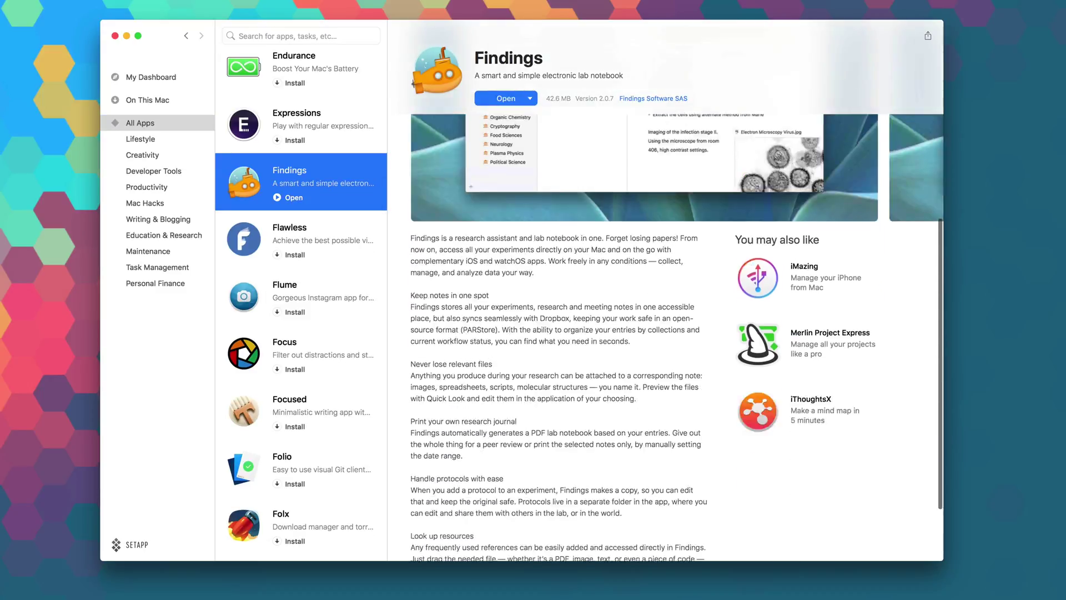
scroll(666, 266, right, 3)
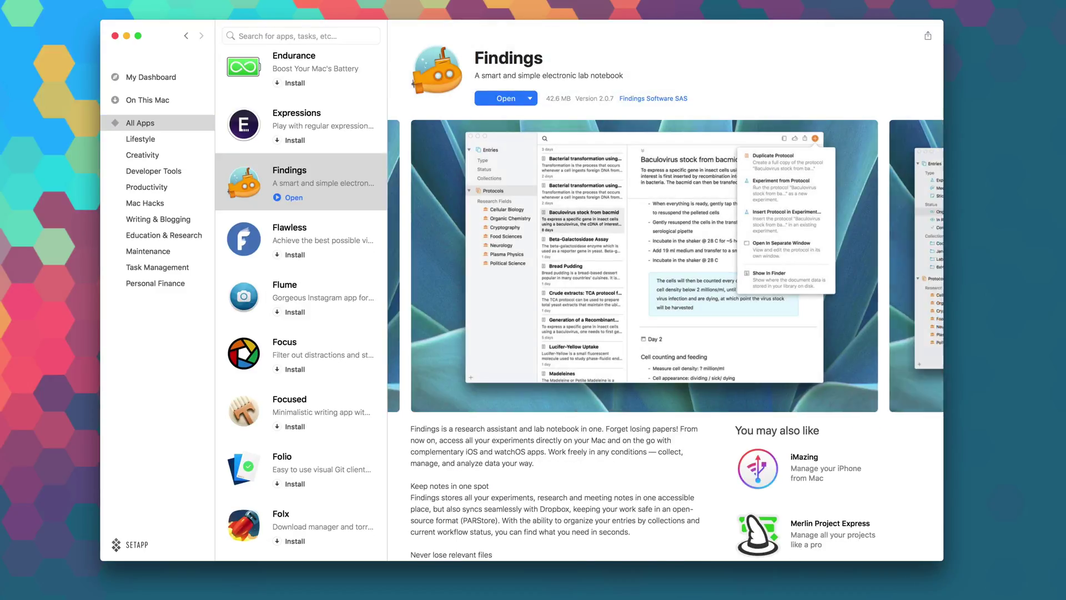
scroll(666, 267, right, 3)
scroll(667, 267, right, 3)
scroll(302, 299, down, 5)
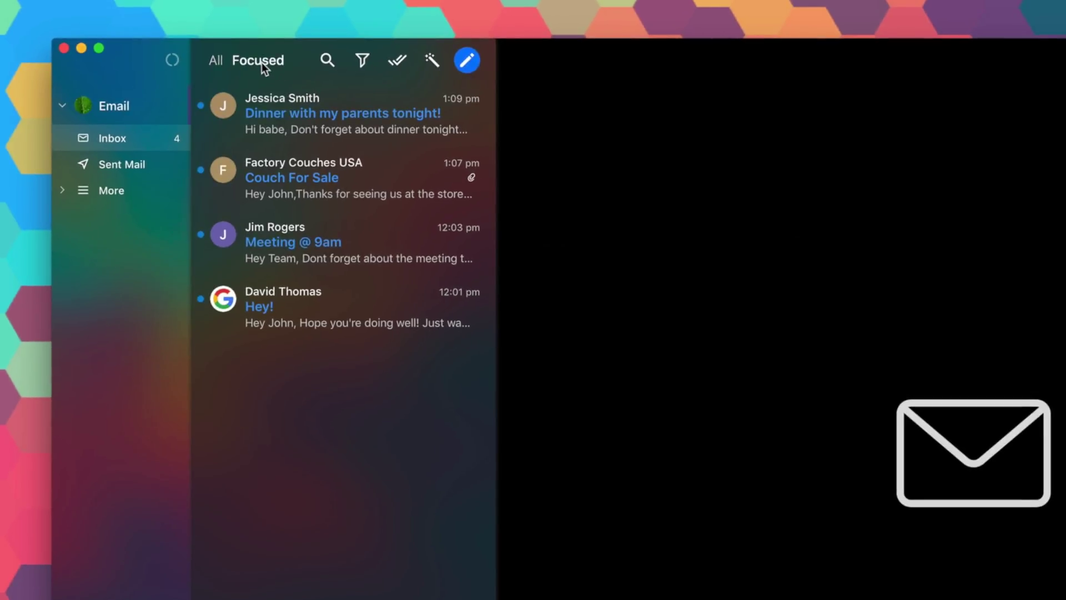
click(222, 61)
text(sush)
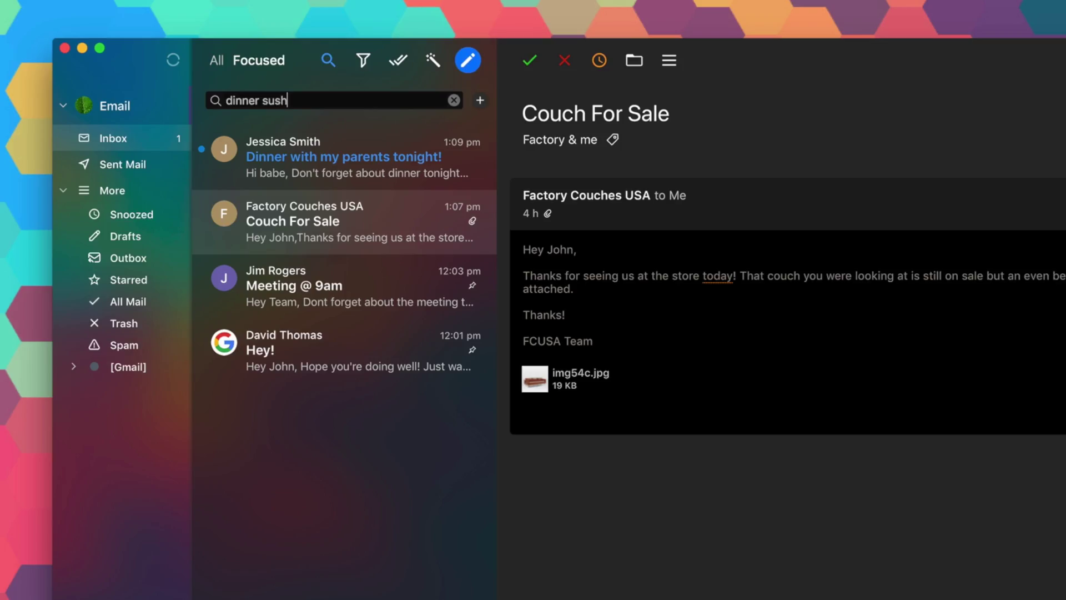
text(i)
key(Return)
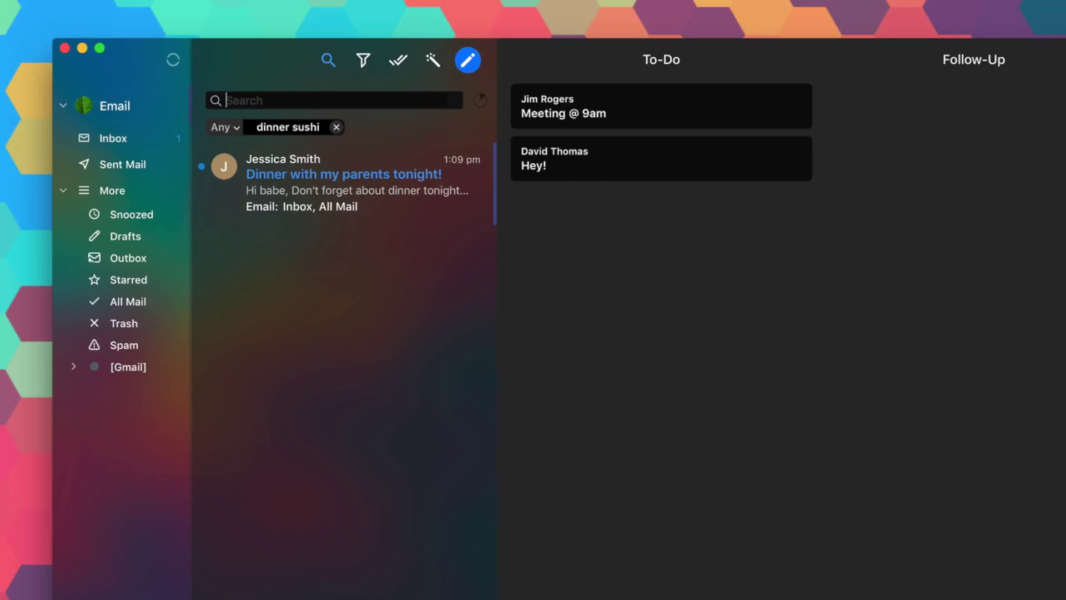
click(294, 192)
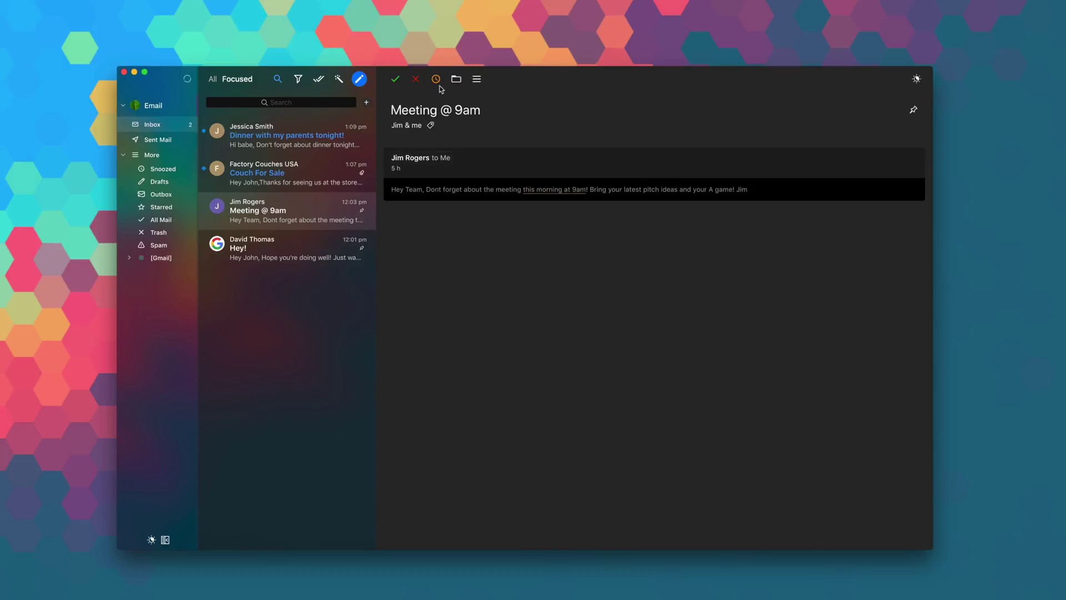
Step: Review the Snooze choices for the email, then show only unread emails
click(437, 82)
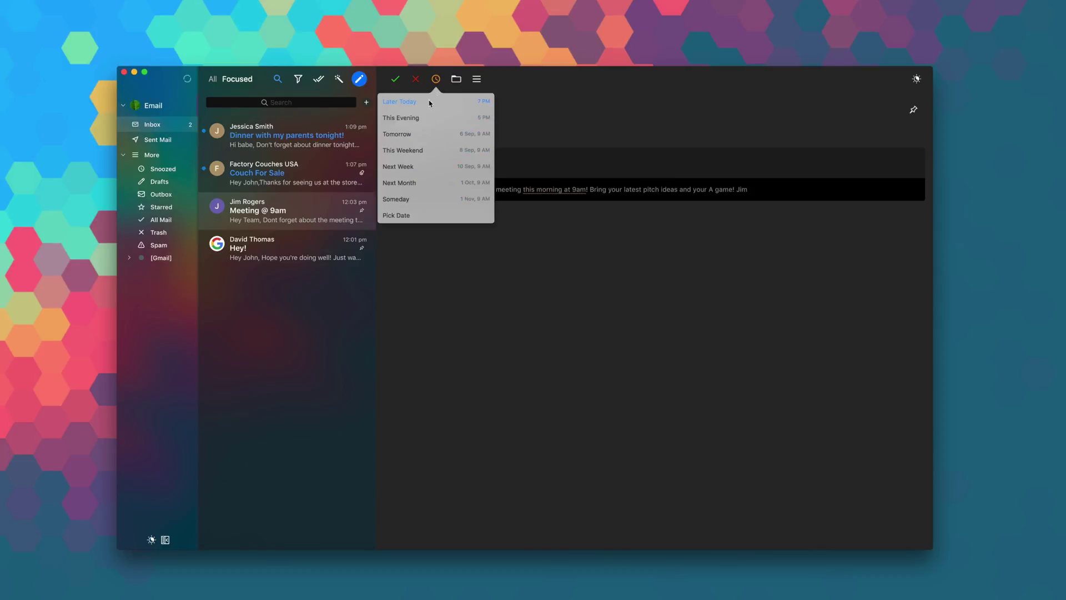
click(510, 104)
mouse_move(434, 44)
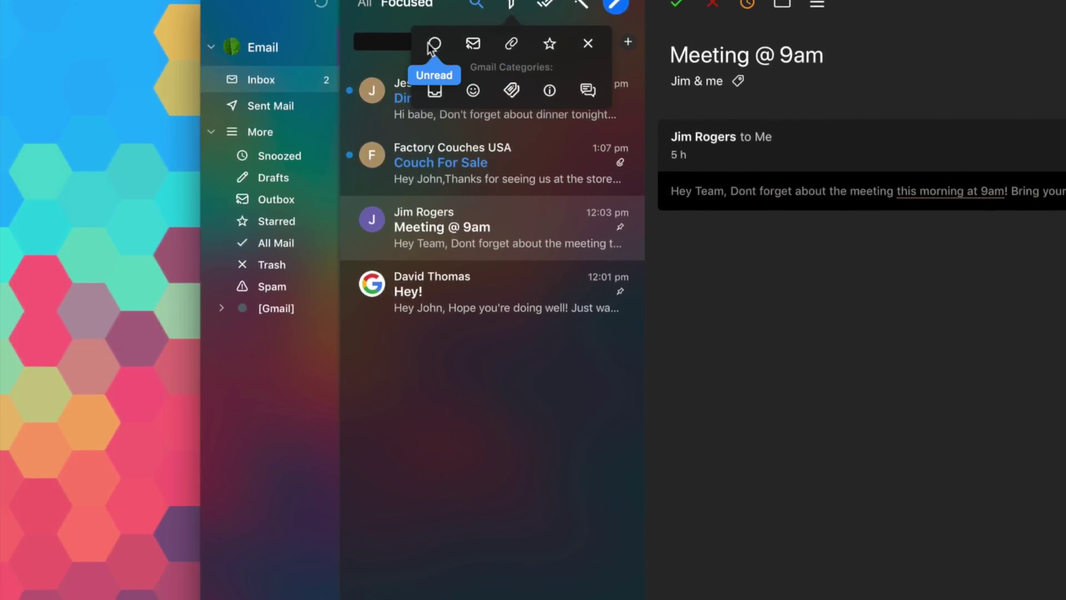
click(432, 46)
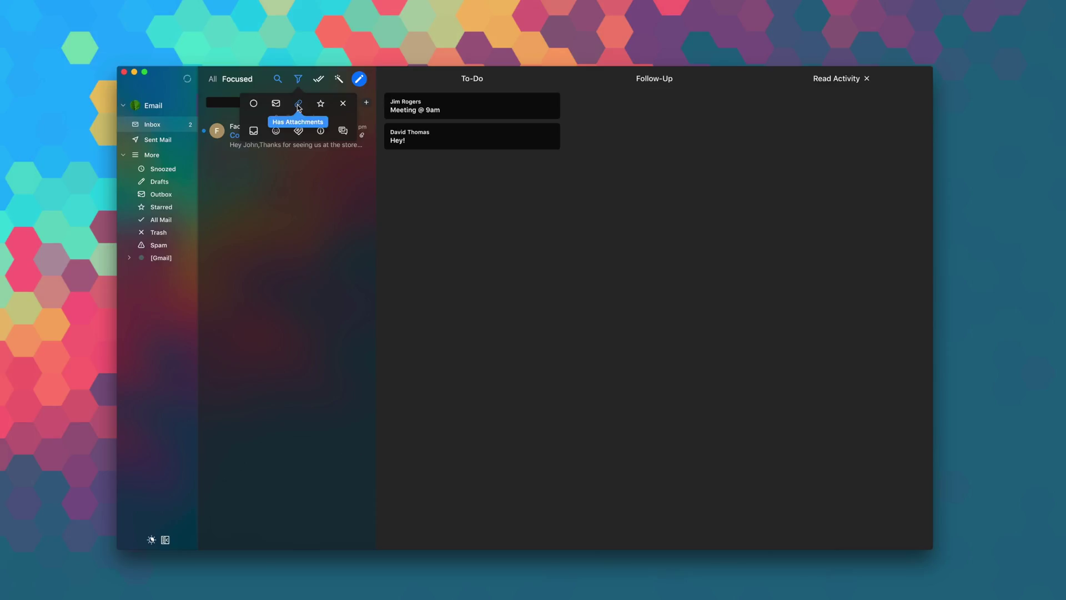
Step: Toggle the Attachments, Social and Updates inbox filters on and back off
click(298, 104)
click(298, 103)
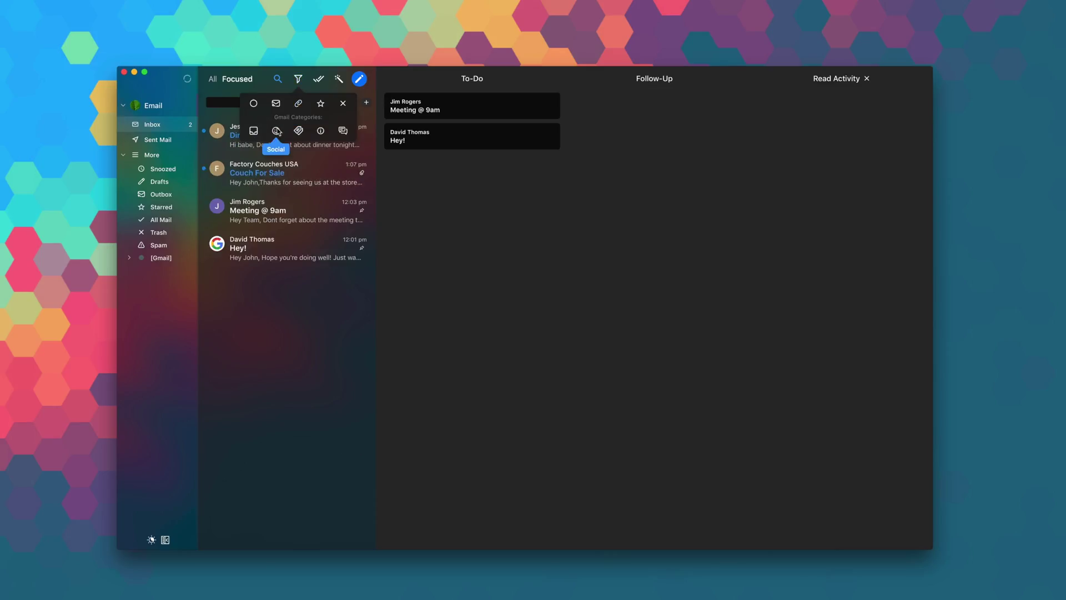
click(277, 131)
click(298, 131)
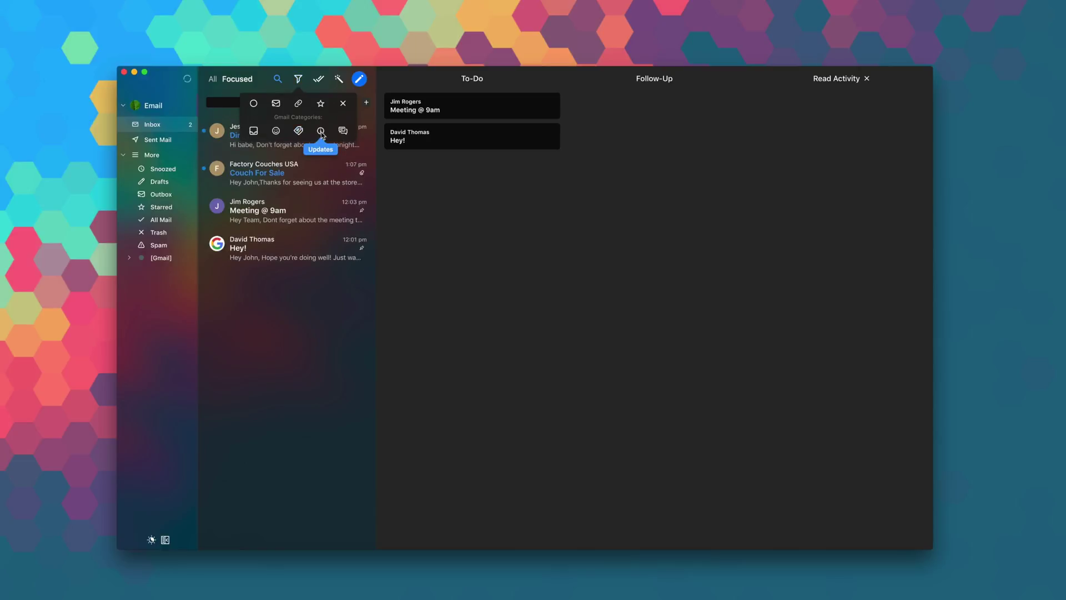
click(321, 131)
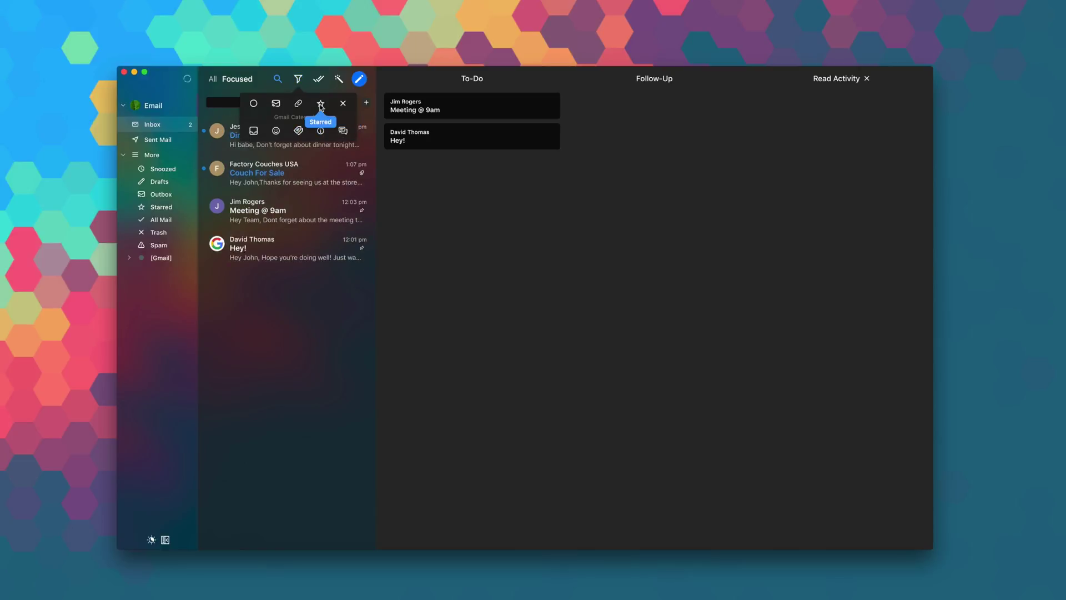
mouse_move(471, 105)
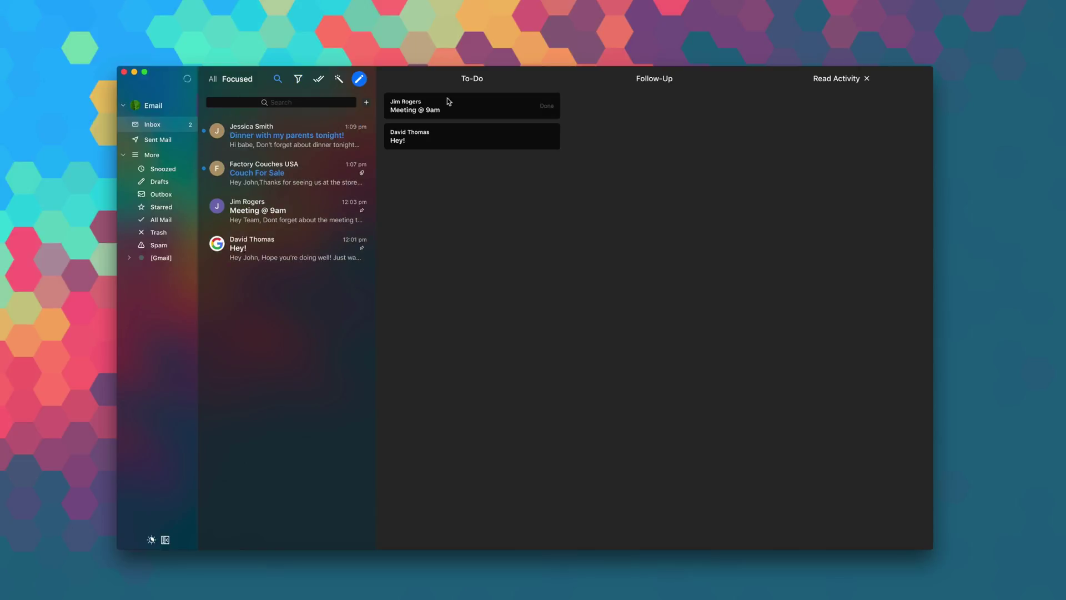
click(447, 101)
super+click(307, 221)
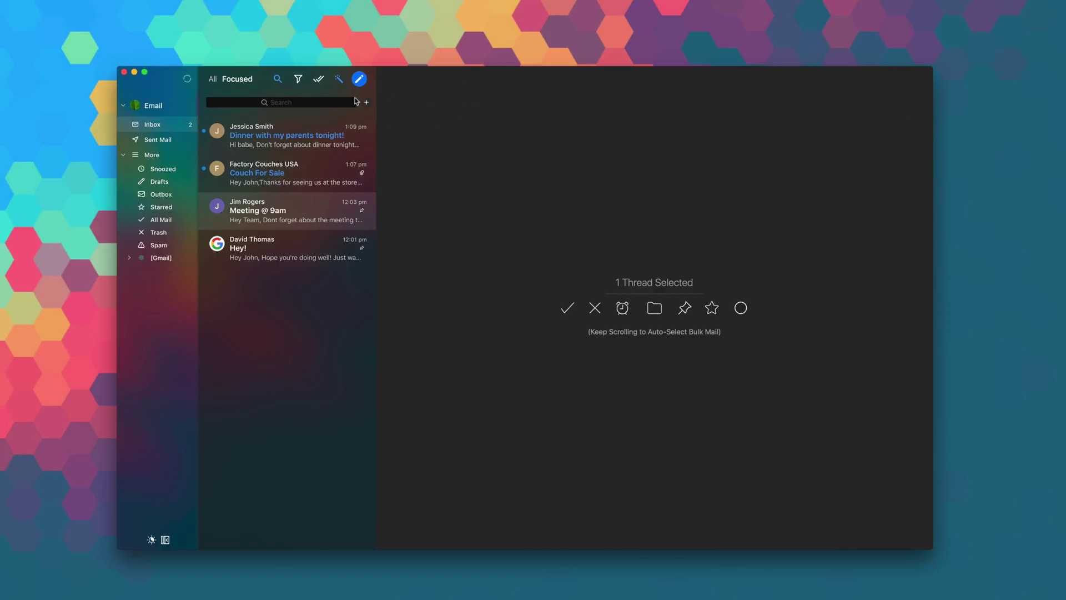
Step: Clear the thread choice, try the Light and Automatic themes, and enable Beautiful Images
click(338, 79)
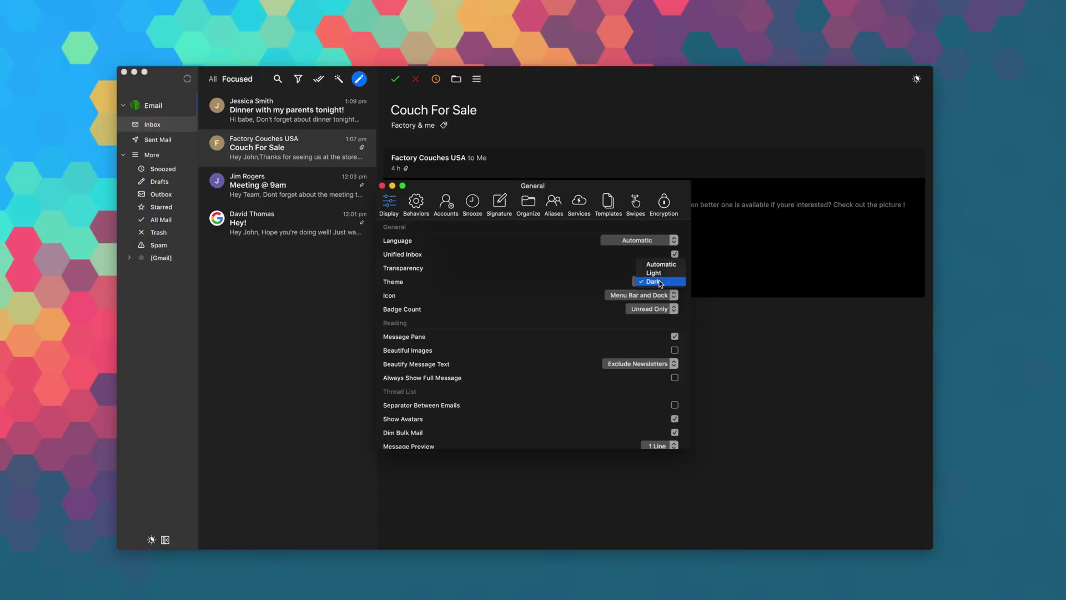
click(658, 272)
click(658, 282)
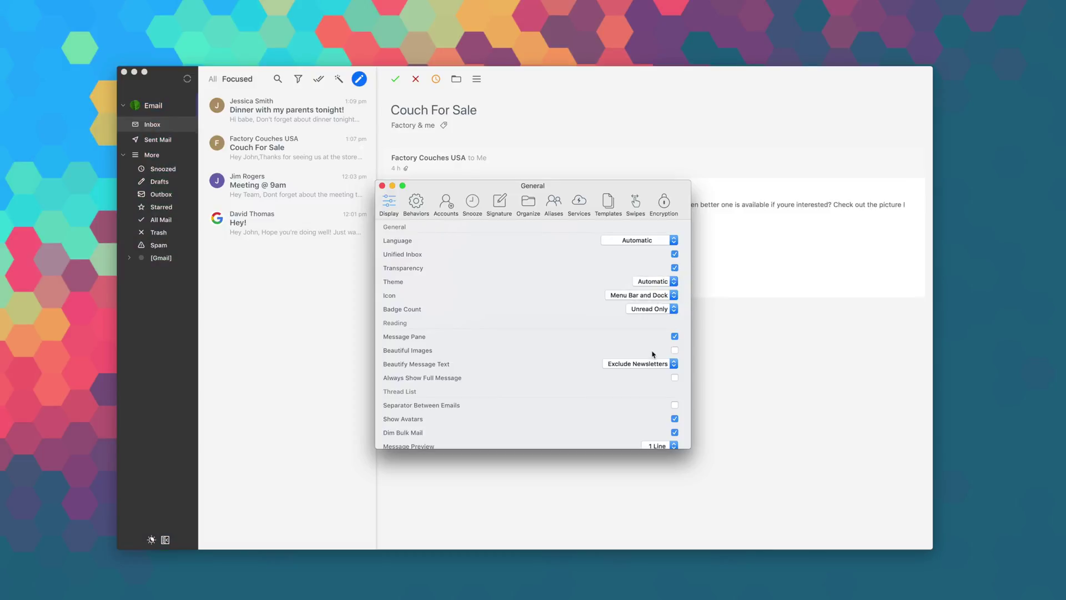
click(675, 349)
Step: Keep the app icon in menu bar and dock and set the theme to Light
click(654, 295)
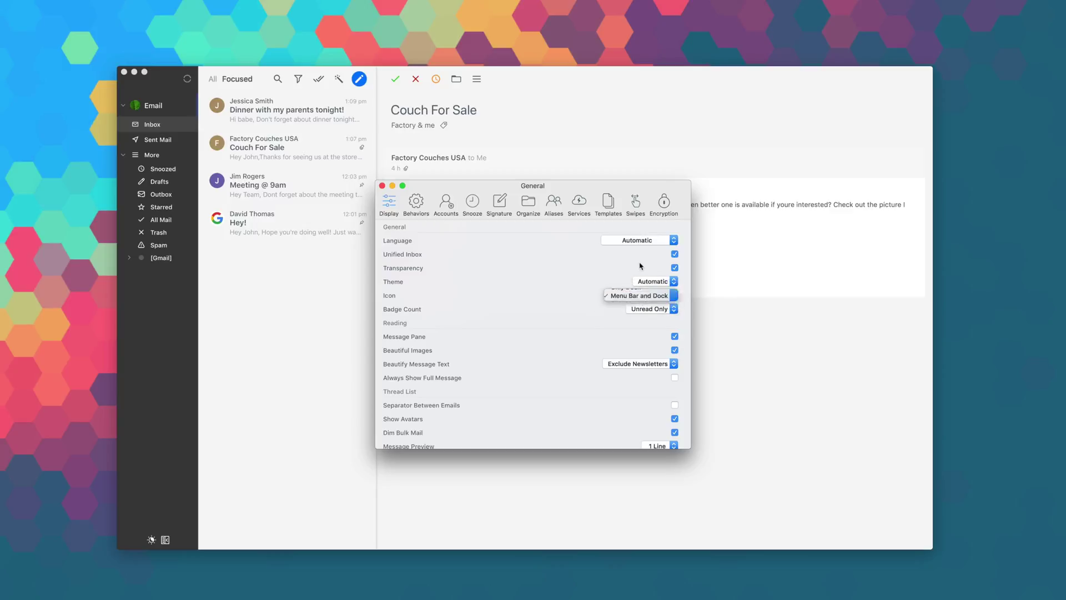
click(653, 282)
click(654, 281)
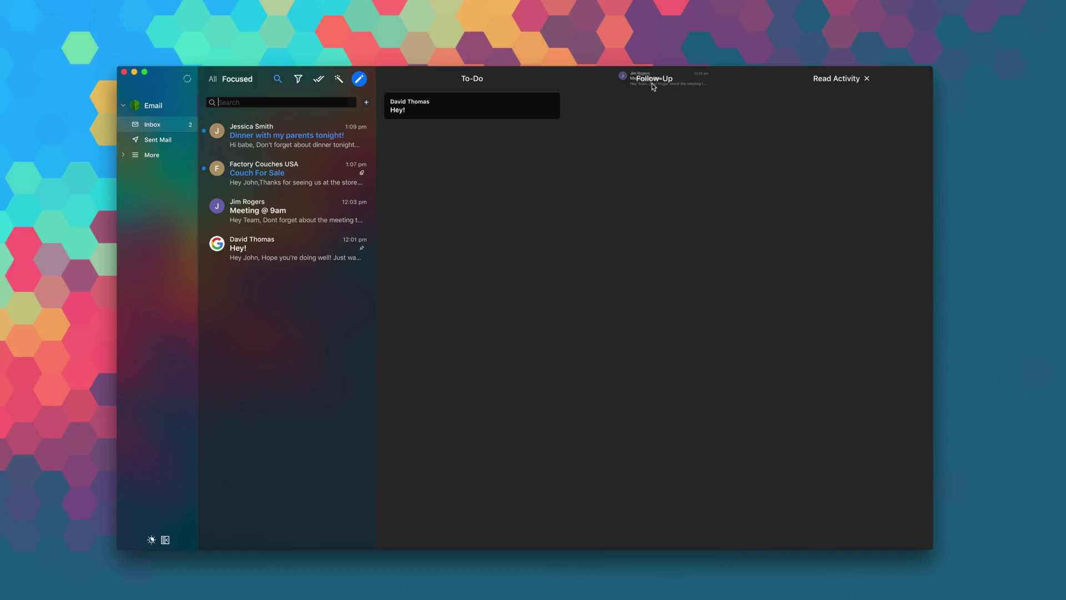
click(621, 99)
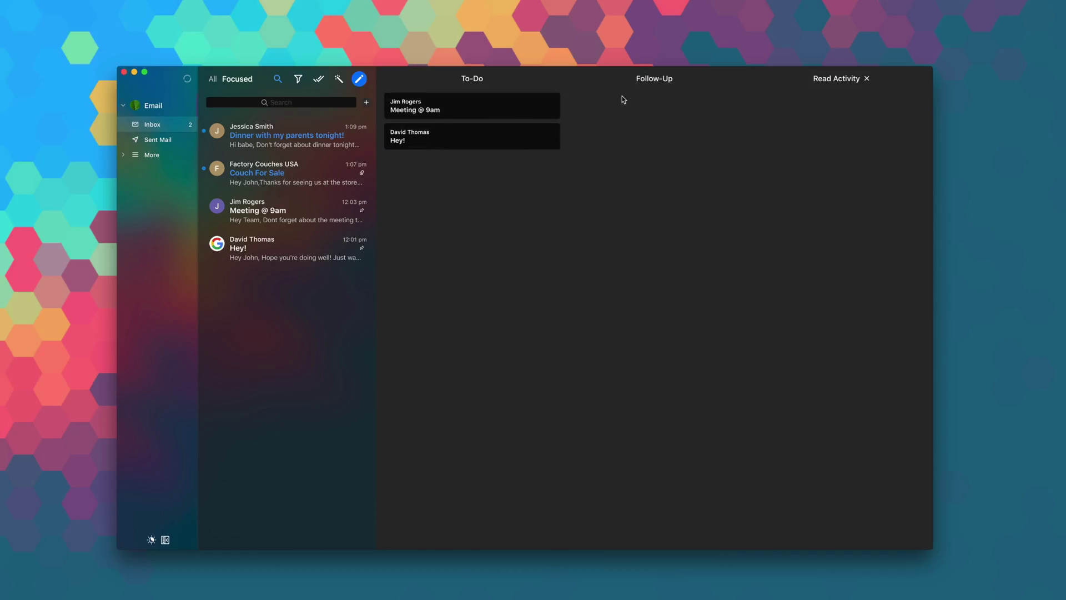
click(496, 111)
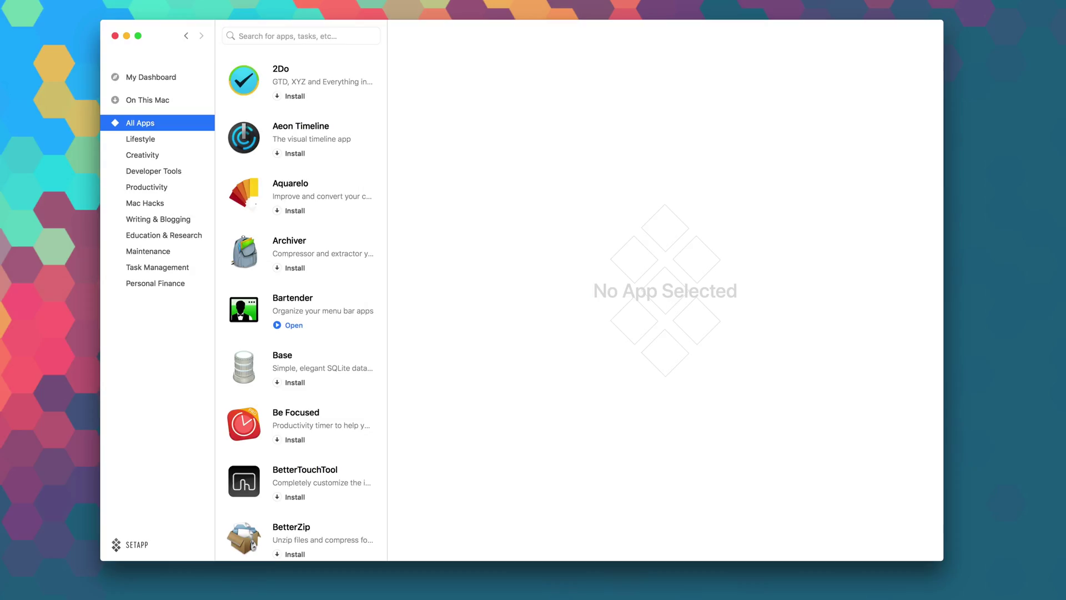
scroll(300, 300, down, 5)
scroll(299, 313, down, 3)
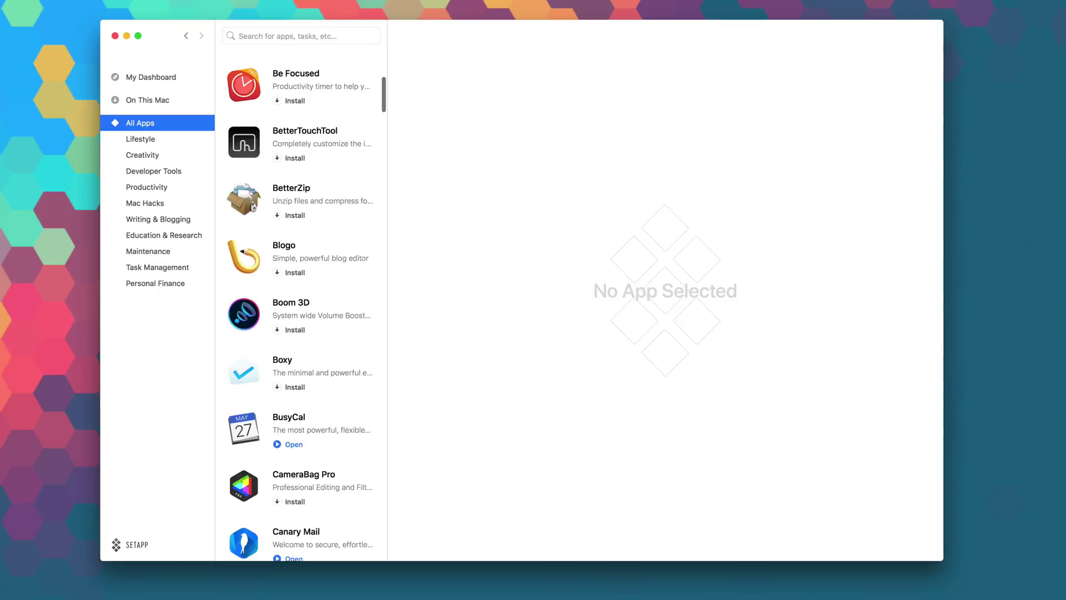
scroll(299, 313, down, 4)
scroll(299, 312, down, 5)
scroll(300, 312, down, 4)
scroll(300, 313, down, 3)
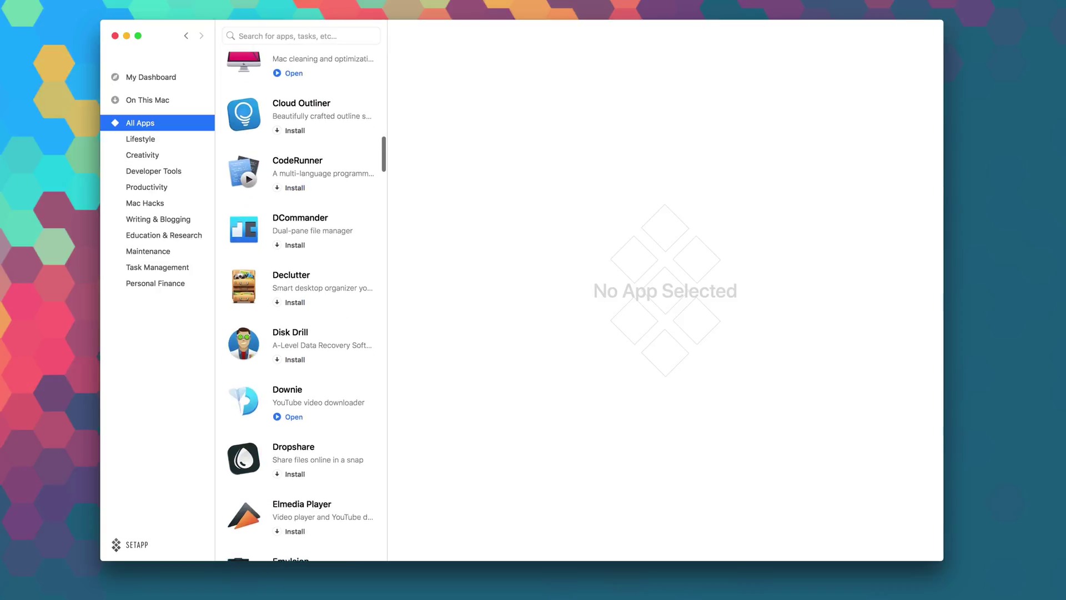
scroll(300, 312, down, 5)
scroll(300, 313, down, 6)
Step: Browse the Findings and InstaCal detail pages, then filter the catalog to Productivity apps
click(301, 181)
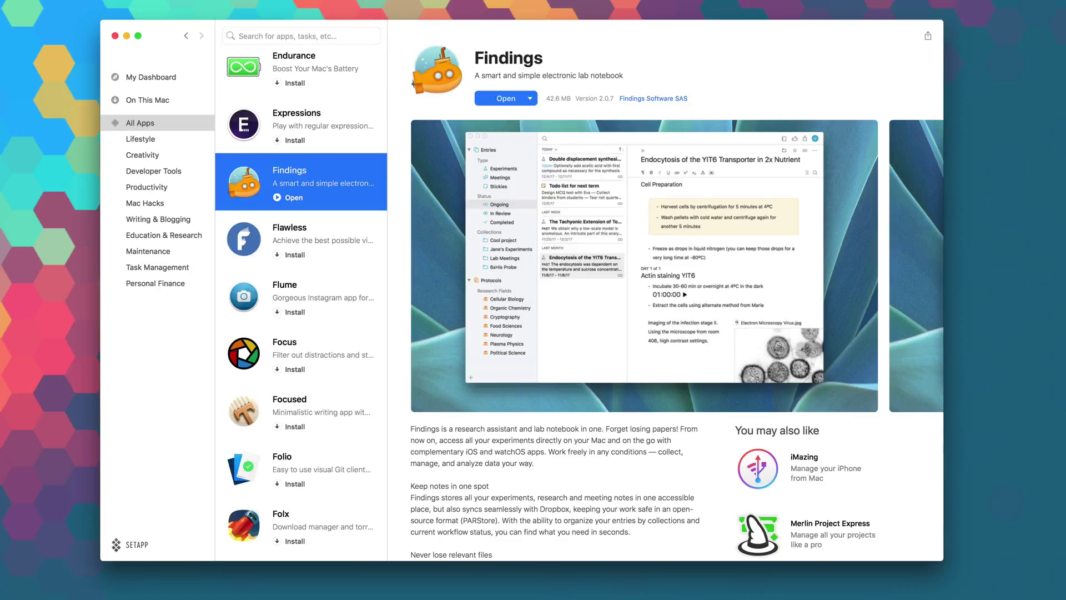
scroll(666, 334, down, 3)
scroll(666, 334, up, 3)
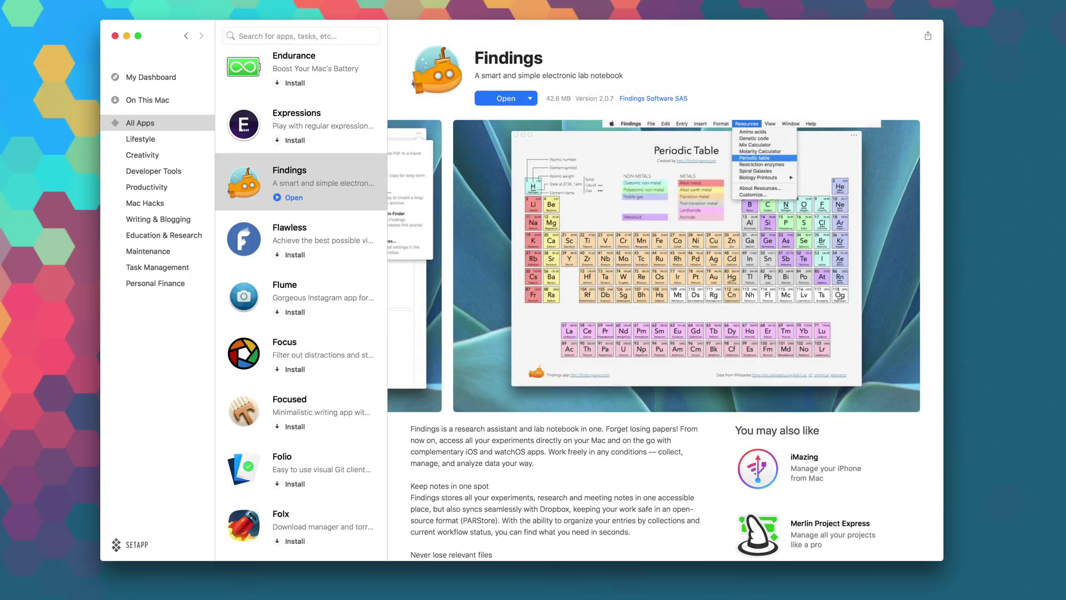
scroll(302, 321, down, 5)
scroll(301, 321, down, 3)
scroll(301, 321, down, 5)
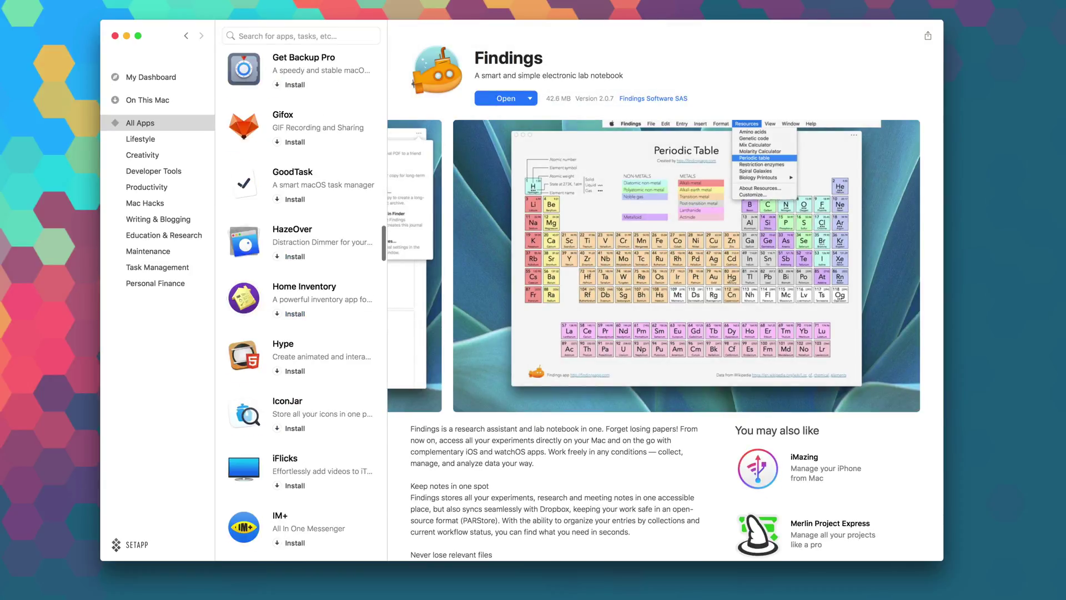
scroll(302, 321, down, 4)
scroll(301, 321, down, 2)
scroll(301, 320, down, 4)
click(302, 337)
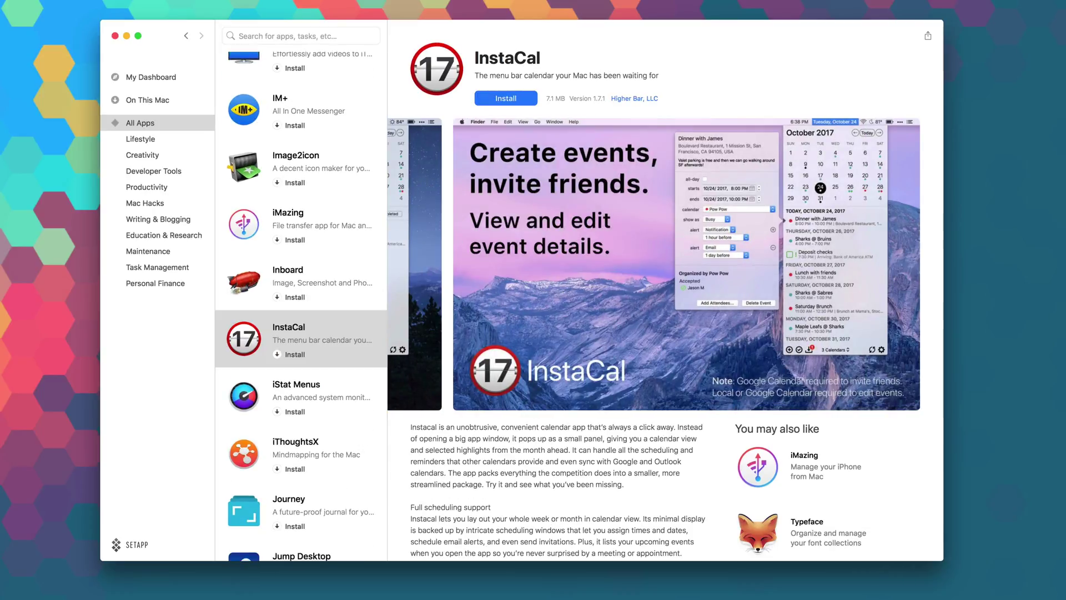
click(146, 187)
scroll(301, 320, down, 5)
scroll(302, 321, down, 3)
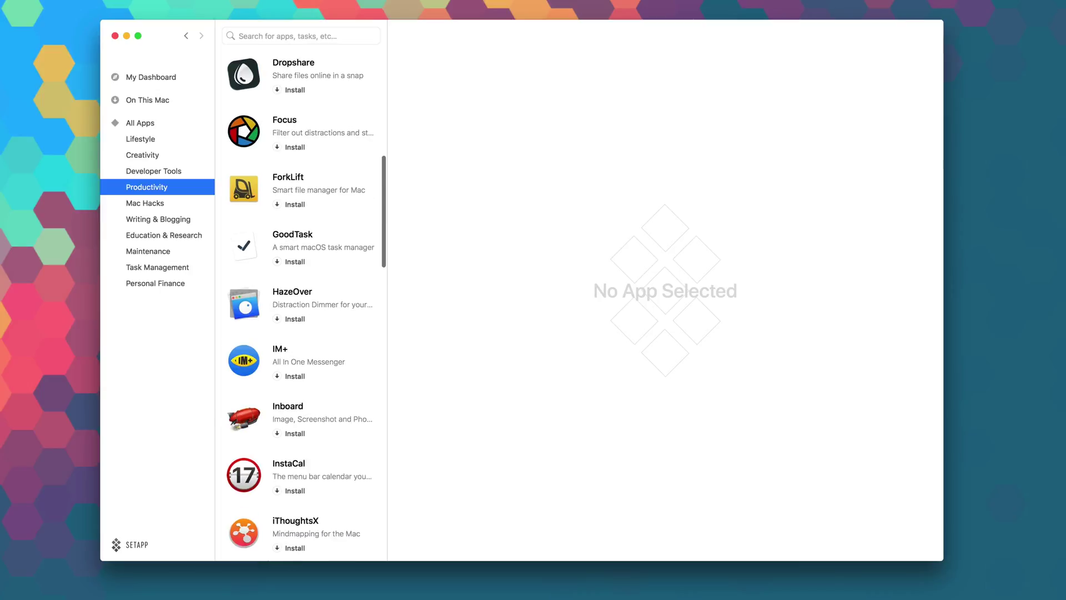